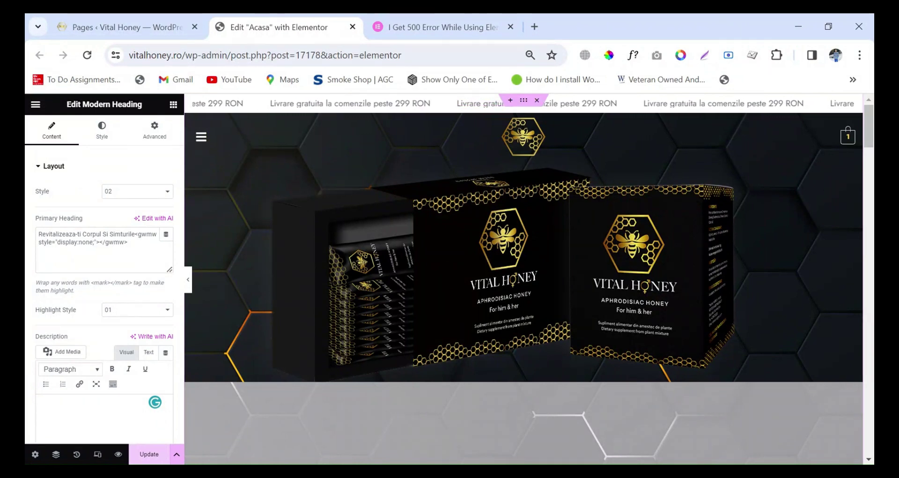
- Try to update the Acasa page, and review the common causes in the Elementor help article on the 500 error
{"action": "left_click", "coordinate": [144, 460]}
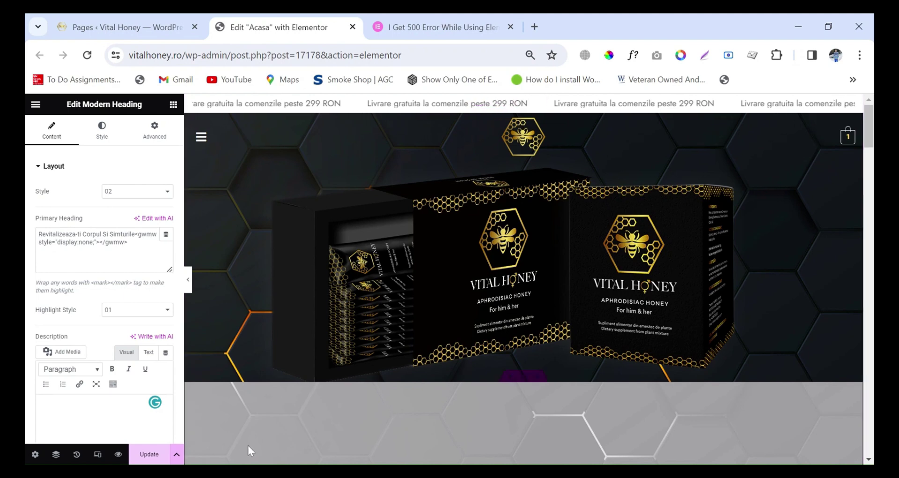
{"action": "left_click", "coordinate": [412, 23]}
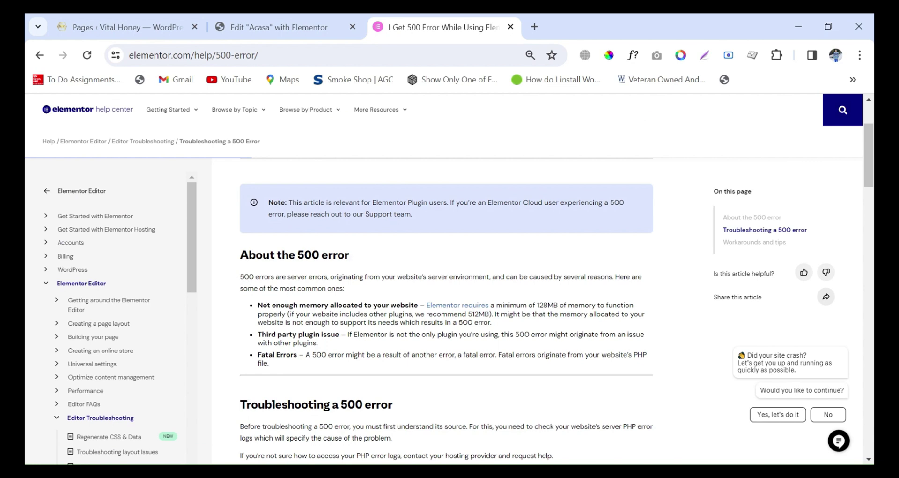
{"action": "left_click_drag", "start_coordinate": [242, 307], "coordinate": [316, 365]}
{"action": "left_click", "coordinate": [318, 368]}
{"action": "scroll", "coordinate": [338, 374], "scroll_direction": "up", "scroll_amount": 1}
{"action": "scroll", "coordinate": [338, 386], "scroll_direction": "down", "scroll_amount": 1}
- Open the hosting account's cPanel in a new browser tab and log in with the saved credentials
{"action": "left_click", "coordinate": [534, 27]}
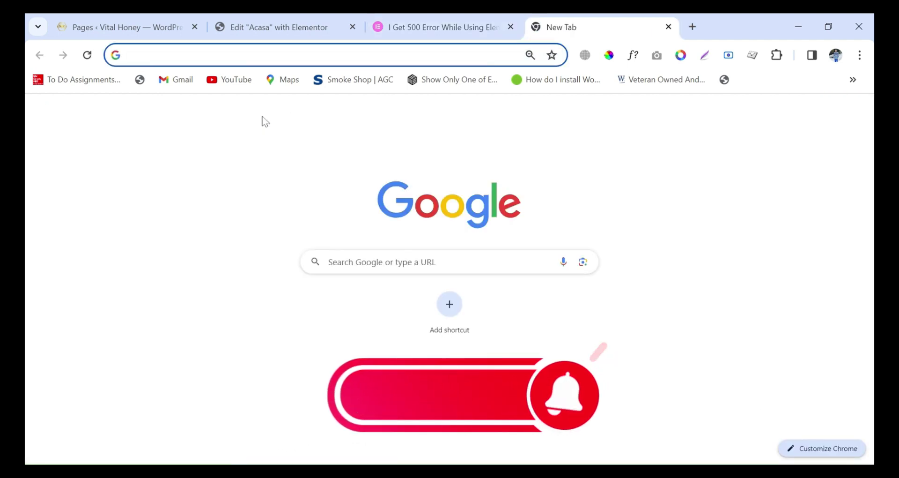
{"action": "type", "text": "hos"}
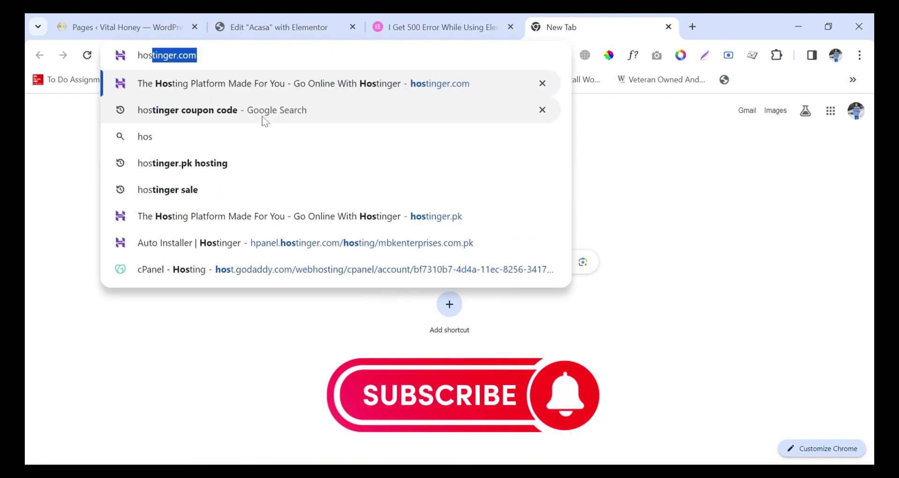
{"action": "type", "text": "tg"}
{"action": "key", "text": "Return"}
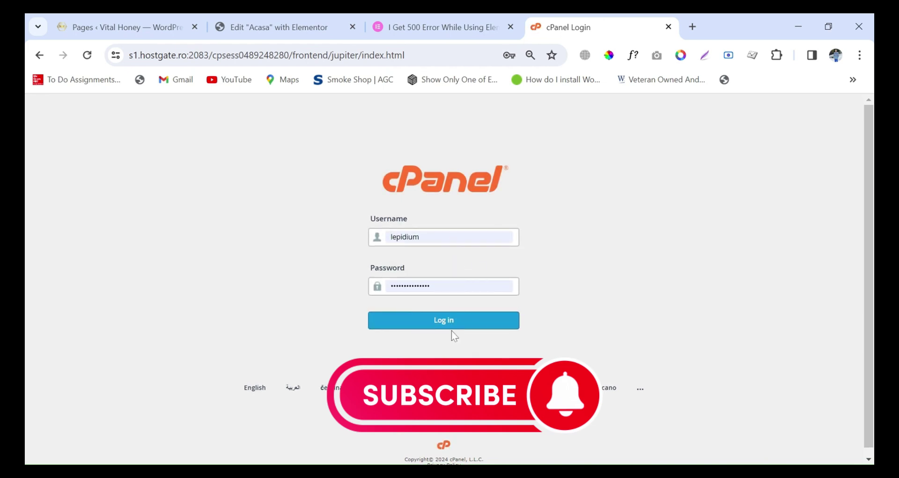
{"action": "left_click", "coordinate": [453, 323]}
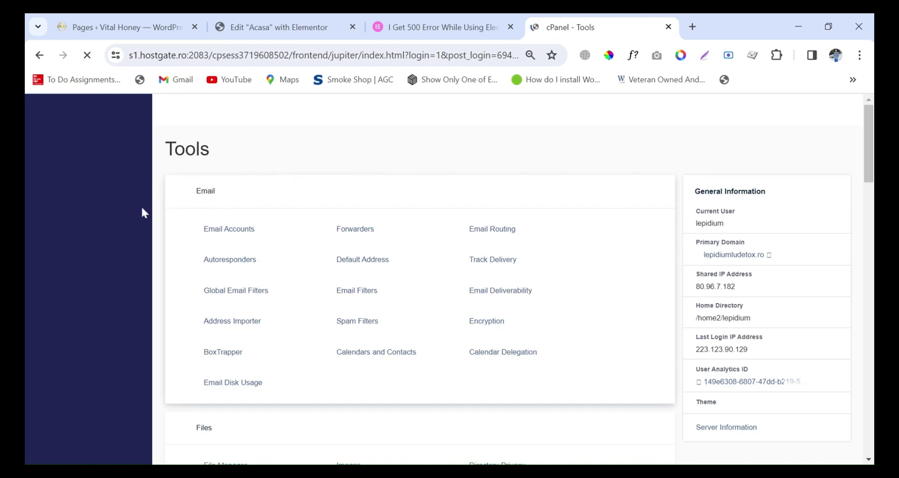
- Open the MultiPHP INI Editor from the Software section of the cPanel tools
{"action": "left_click", "coordinate": [64, 152]}
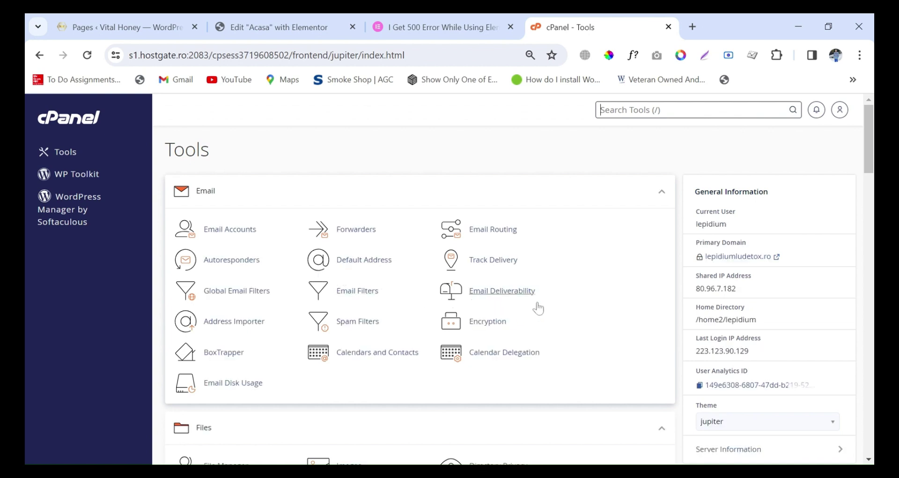
{"action": "scroll", "coordinate": [538, 304], "scroll_direction": "down", "scroll_amount": 2}
{"action": "scroll", "coordinate": [537, 306], "scroll_direction": "down", "scroll_amount": 3}
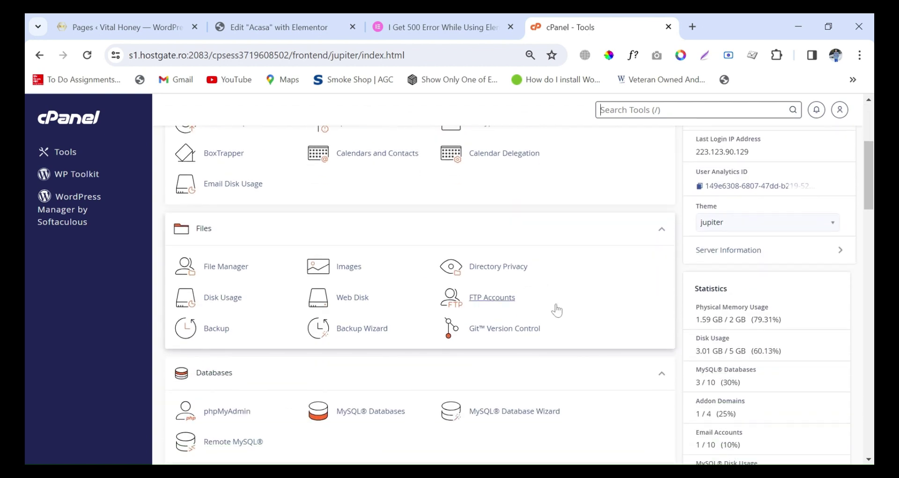
{"action": "scroll", "coordinate": [560, 314], "scroll_direction": "down", "scroll_amount": 3}
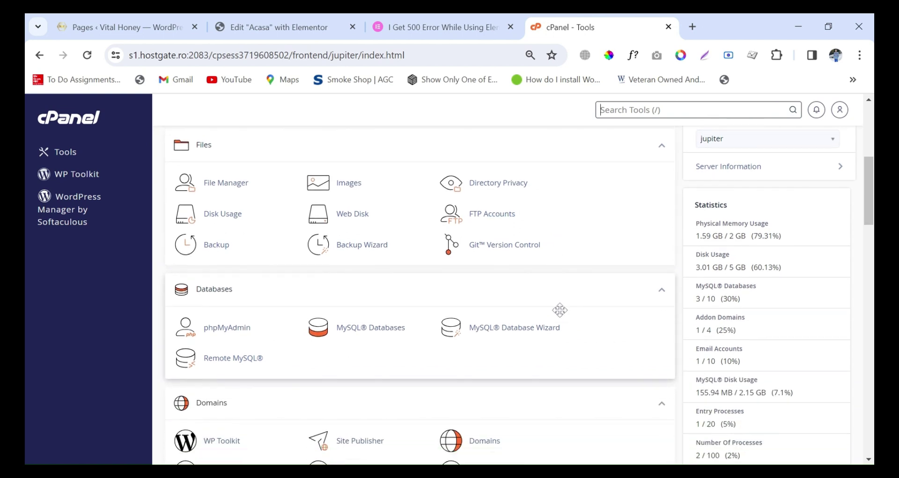
{"action": "scroll", "coordinate": [560, 310], "scroll_direction": "down", "scroll_amount": 2}
{"action": "scroll", "coordinate": [562, 314], "scroll_direction": "down", "scroll_amount": 1}
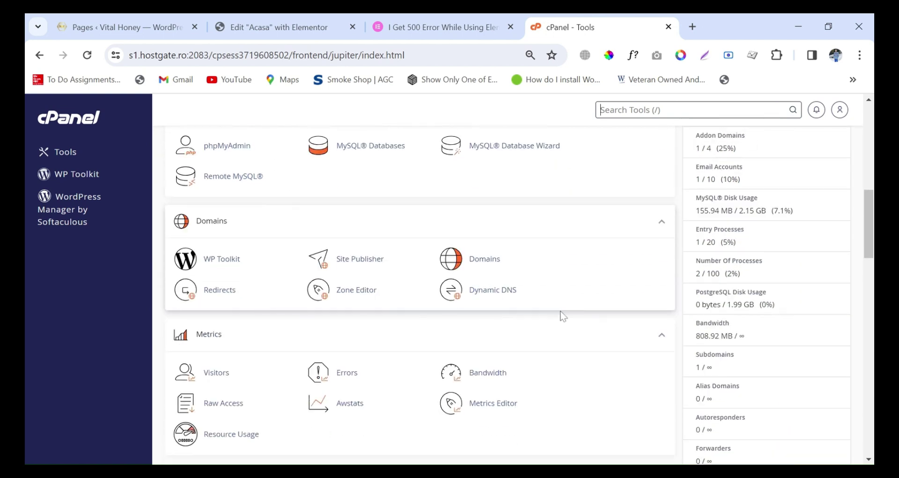
{"action": "scroll", "coordinate": [562, 315], "scroll_direction": "down", "scroll_amount": 1}
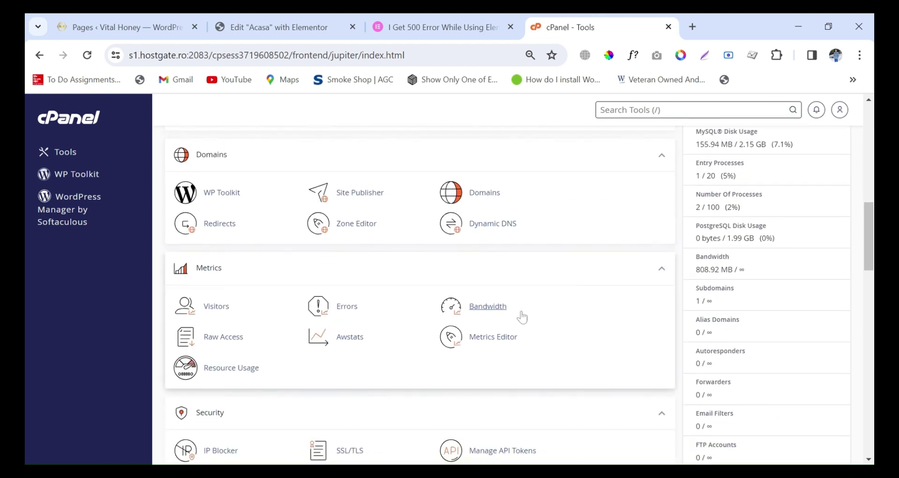
{"action": "scroll", "coordinate": [541, 327], "scroll_direction": "down", "scroll_amount": 1}
{"action": "scroll", "coordinate": [546, 327], "scroll_direction": "down", "scroll_amount": 1}
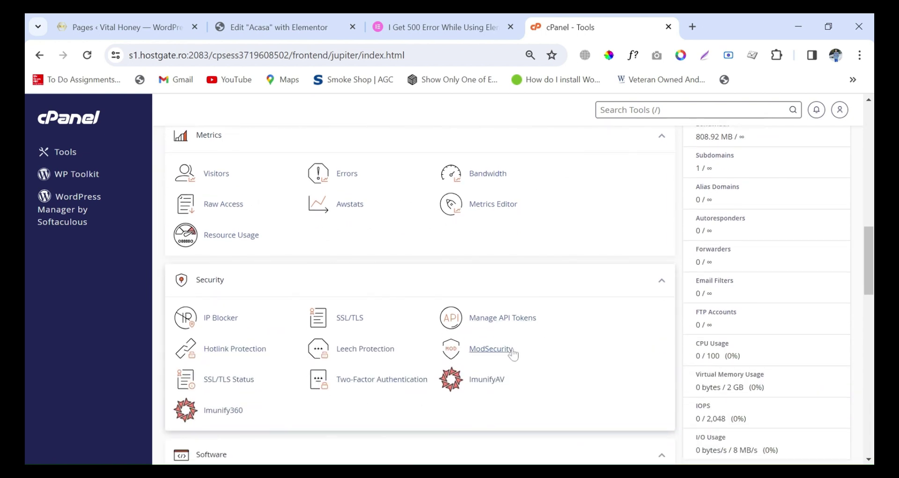
{"action": "scroll", "coordinate": [504, 352], "scroll_direction": "down", "scroll_amount": 2}
{"action": "scroll", "coordinate": [551, 363], "scroll_direction": "down", "scroll_amount": 1}
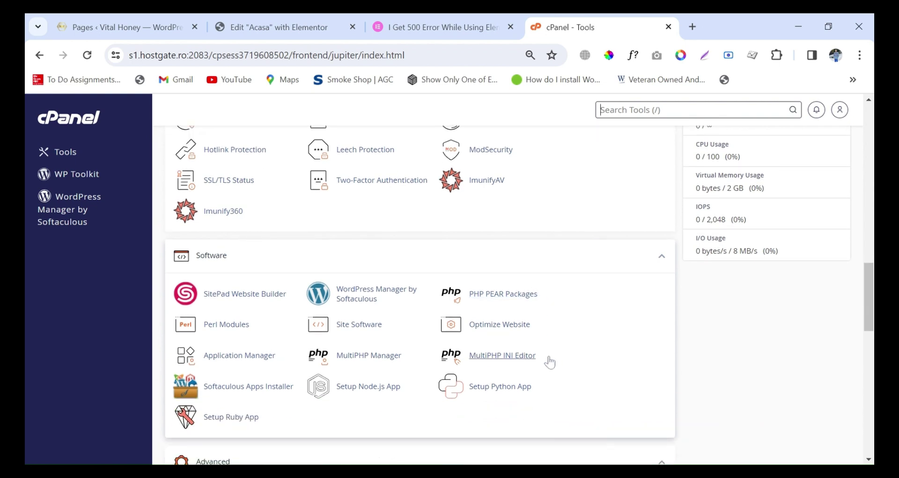
{"action": "left_click", "coordinate": [520, 361]}
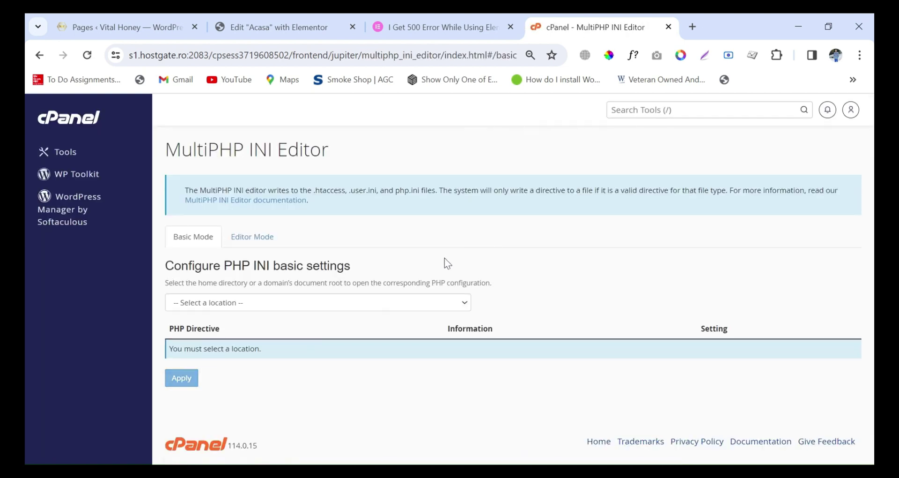
- Load the basic PHP INI settings for vitalhoney.ro and view the memory_limit directive
{"action": "left_click", "coordinate": [416, 307]}
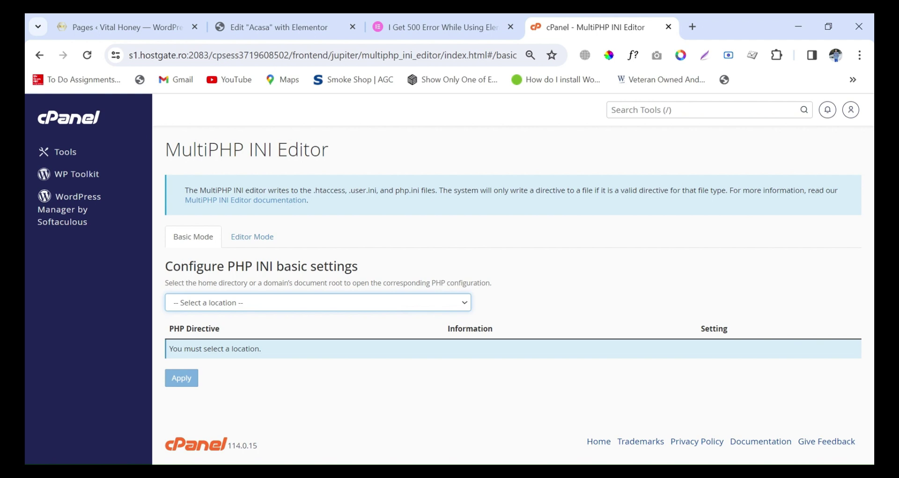
{"action": "key", "text": "Down"}
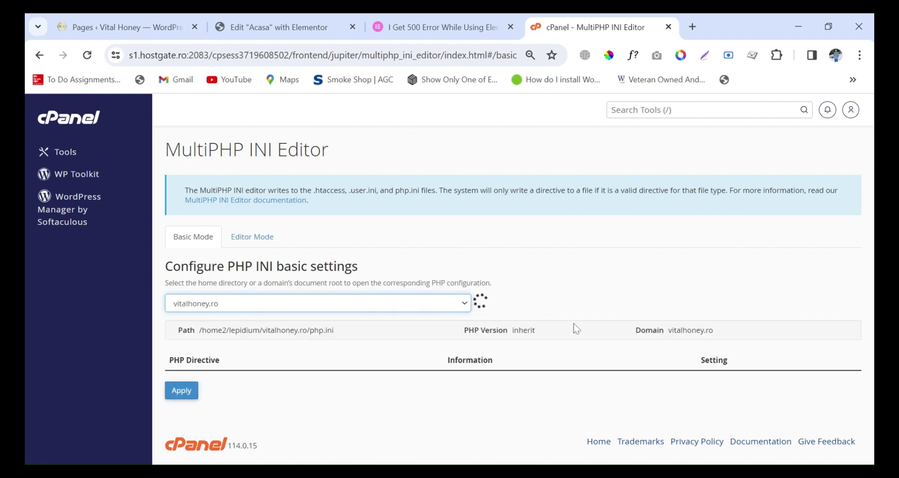
{"action": "scroll", "coordinate": [691, 271], "scroll_direction": "down", "scroll_amount": 7}
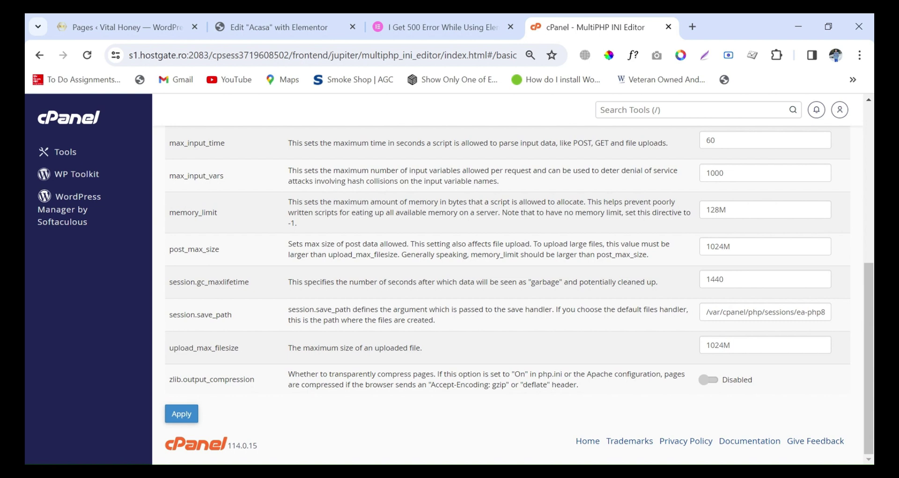
- Return to the Elementor editor and try updating the Acasa page again to check for the server error
{"action": "left_click", "coordinate": [279, 27]}
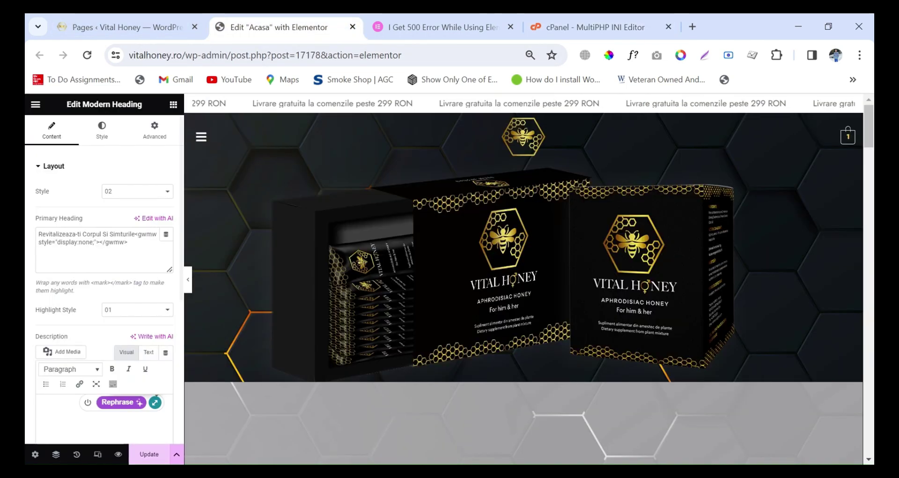
{"action": "left_click", "coordinate": [142, 456]}
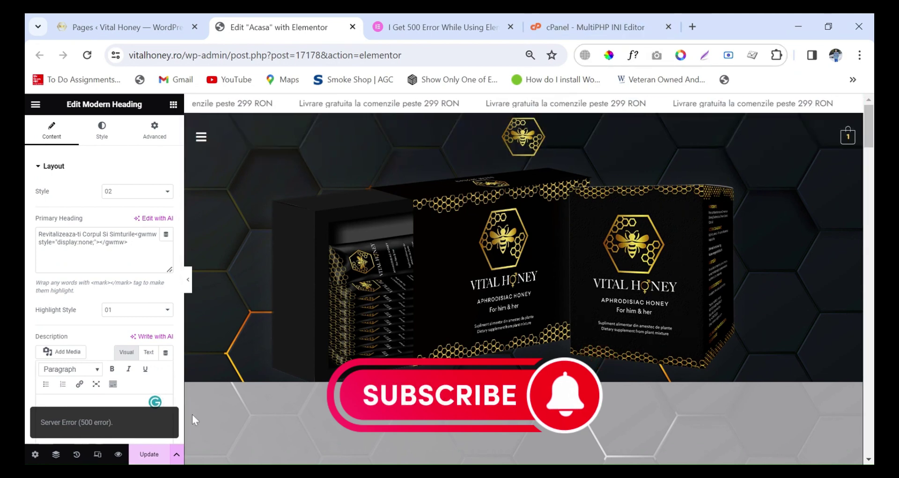
- Switch back to cPanel, set the memory_limit directive for vitalhoney.ro to 1024M, and apply the change
{"action": "left_click", "coordinate": [605, 26]}
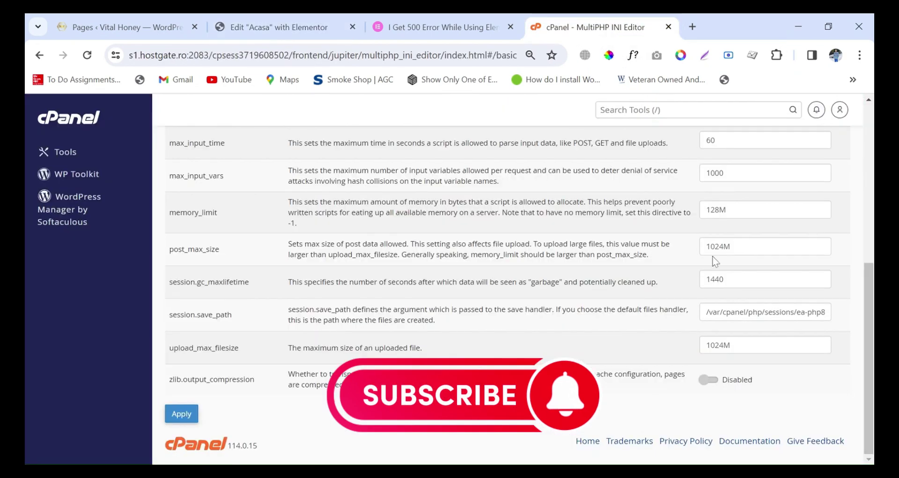
{"action": "left_click", "coordinate": [714, 209]}
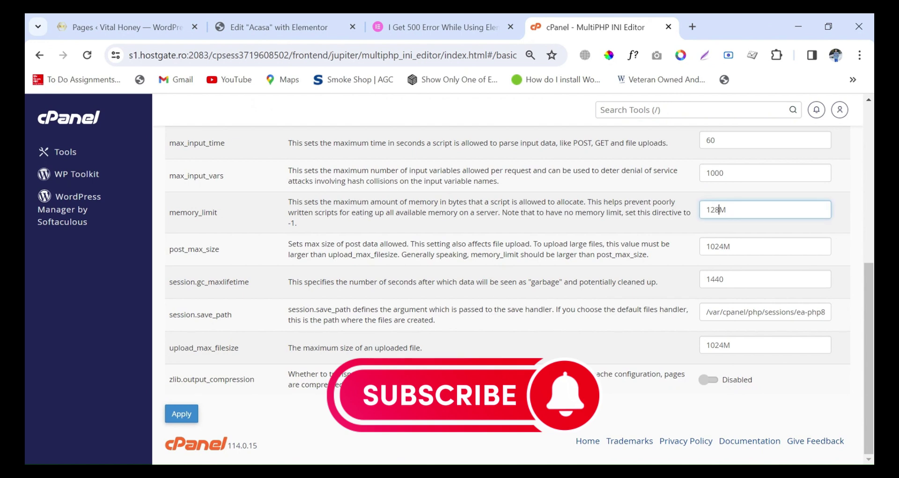
{"action": "key", "text": "BackSpace"}
{"action": "key", "text": "BackSpace"}
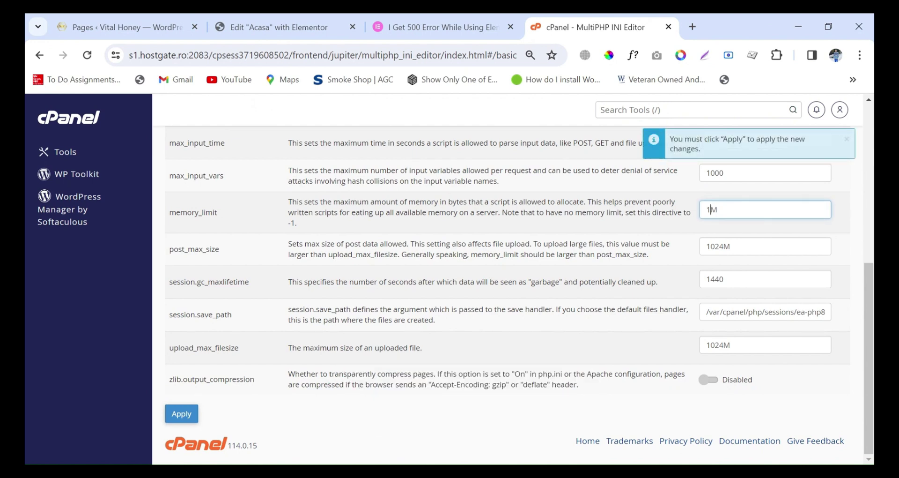
{"action": "key", "text": "BackSpace"}
{"action": "type", "text": "512"}
{"action": "key", "text": "BackSpace"}
{"action": "key", "text": "BackSpace"}
{"action": "key", "text": "BackSpace"}
{"action": "type", "text": "1024"}
{"action": "left_click", "coordinate": [181, 421]}
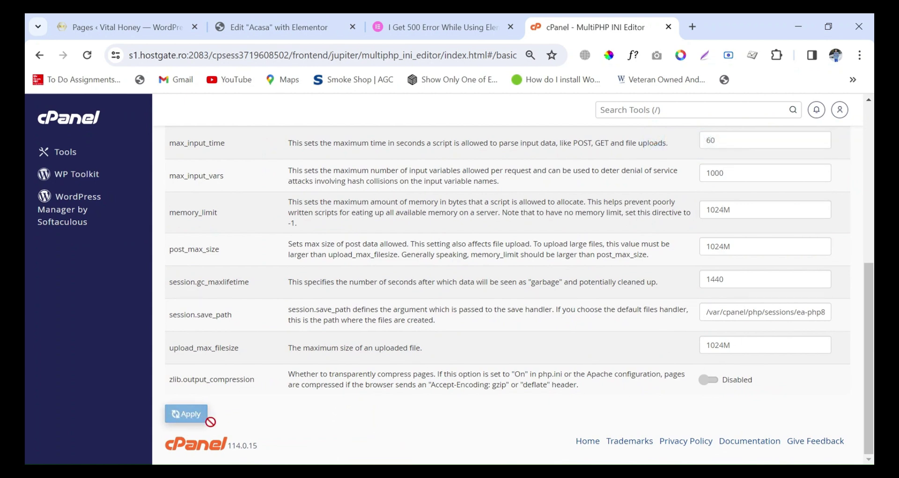
- Return to the Acasa page in Elementor and reload the editor
{"action": "left_click", "coordinate": [283, 33]}
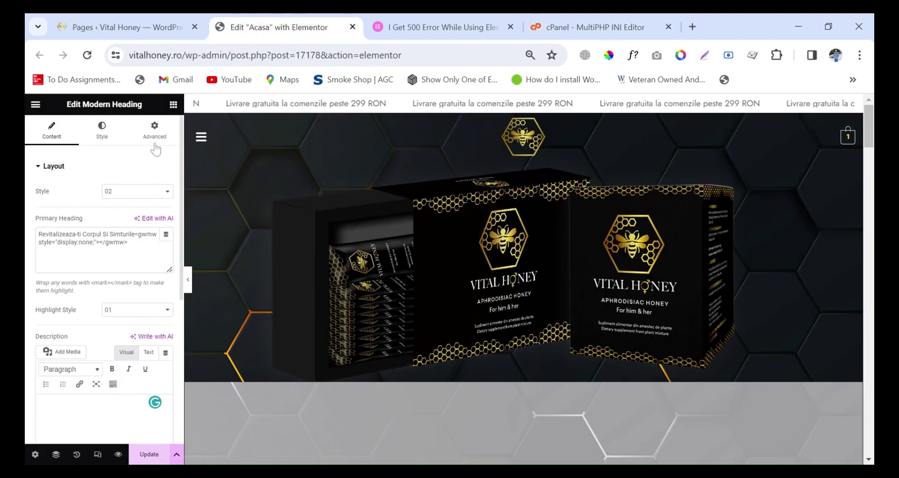
{"action": "left_click", "coordinate": [88, 57]}
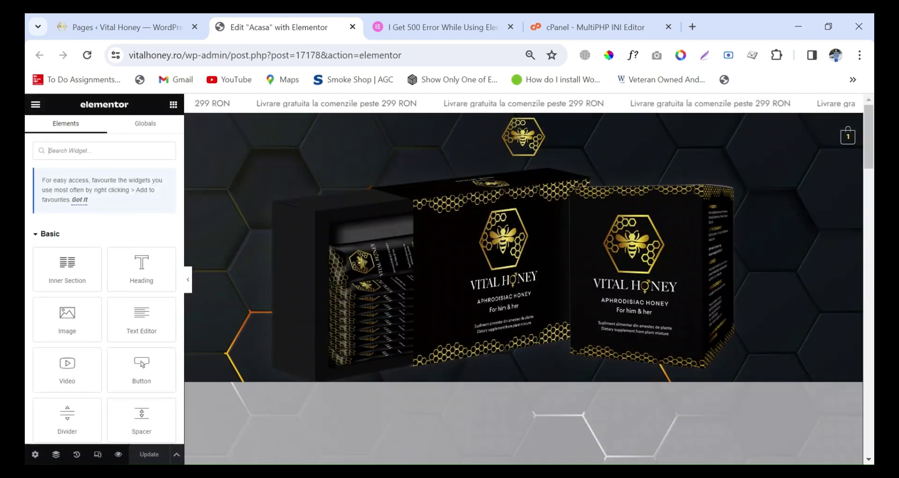
- Set the typography size of the "Revitalizeaza-ti Corpul Si Simturile" heading to 37 px and update the page
{"action": "scroll", "coordinate": [313, 315], "scroll_direction": "down", "scroll_amount": 5}
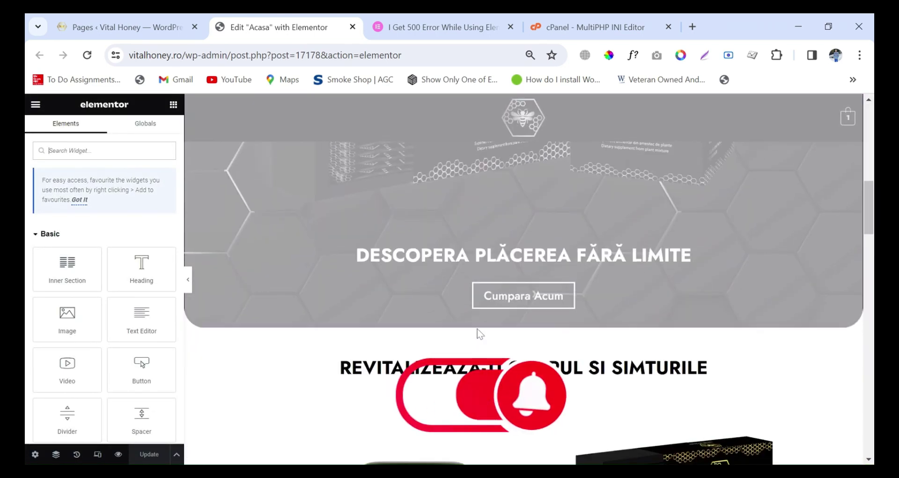
{"action": "scroll", "coordinate": [480, 334], "scroll_direction": "down", "scroll_amount": 3}
{"action": "left_click", "coordinate": [498, 237]}
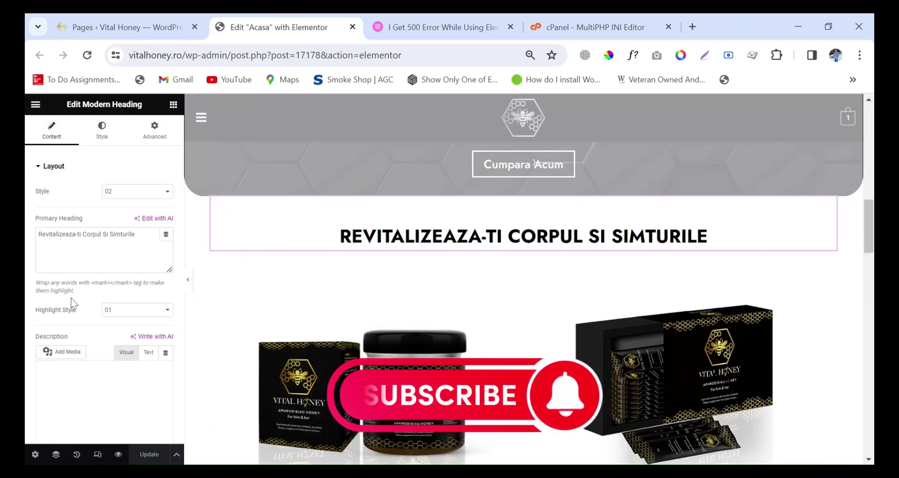
{"action": "left_click", "coordinate": [101, 129]}
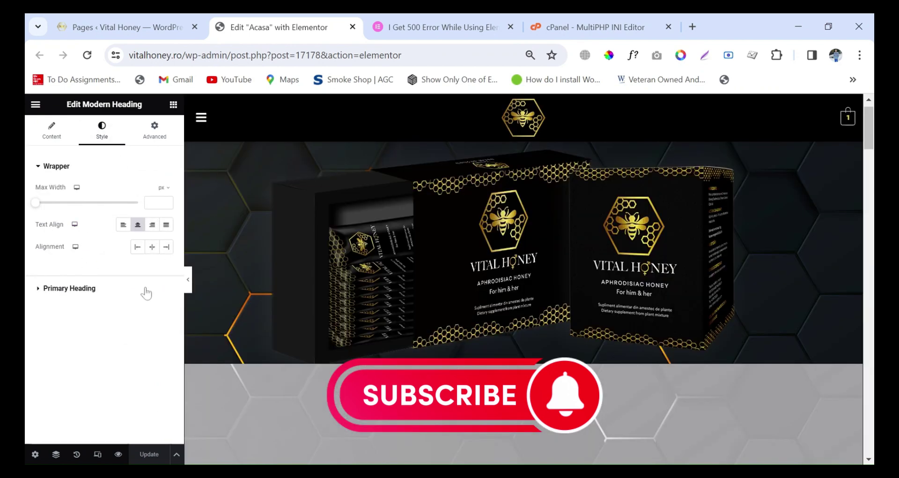
{"action": "left_click", "coordinate": [146, 283]}
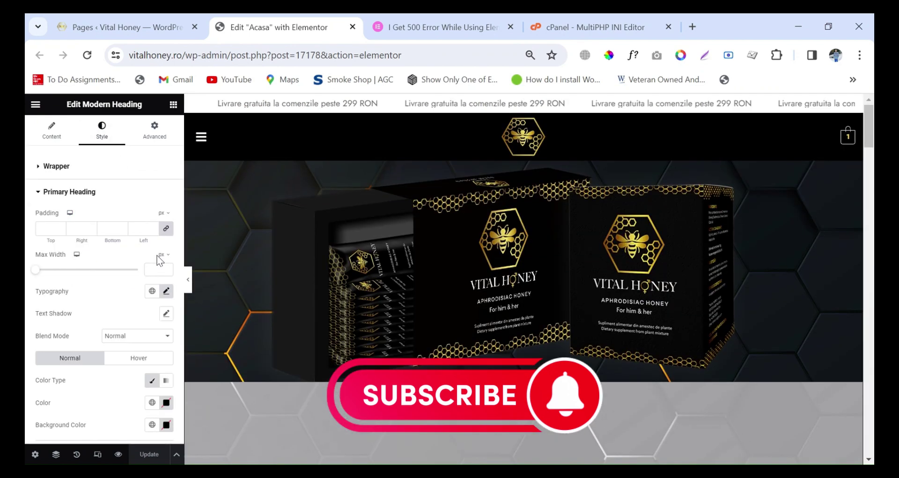
{"action": "left_click", "coordinate": [166, 291]}
{"action": "left_click", "coordinate": [159, 373]}
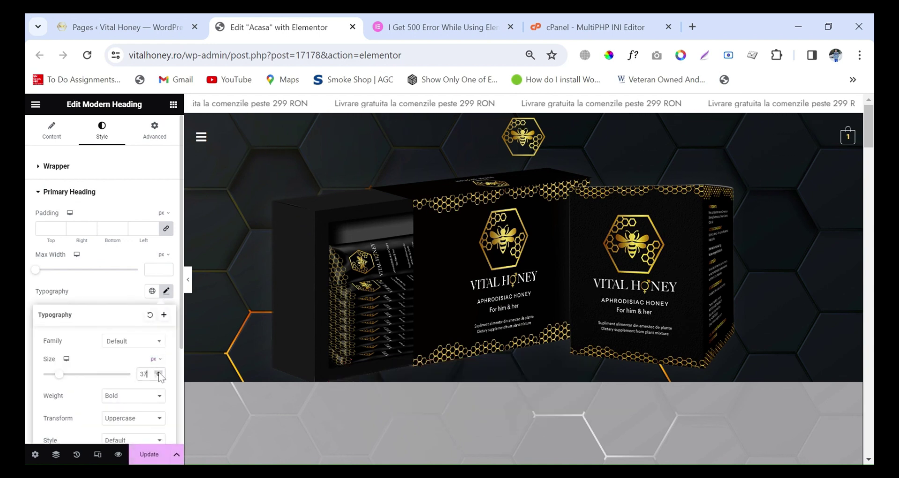
{"action": "left_click", "coordinate": [150, 460]}
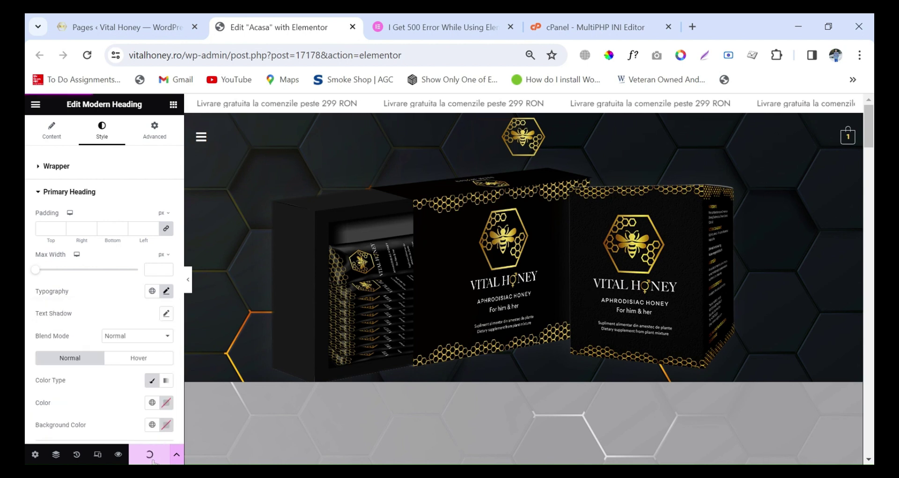